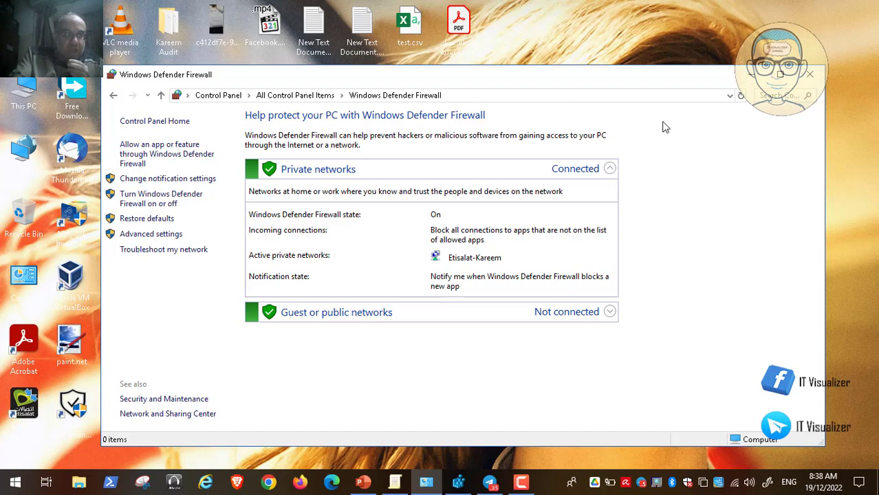
Launch STIG Viewer, load the Microsoft Windows Firewall with Advanced Security STIG and widen its rule list.
{"action": "left_click", "coordinate": [751, 75]}
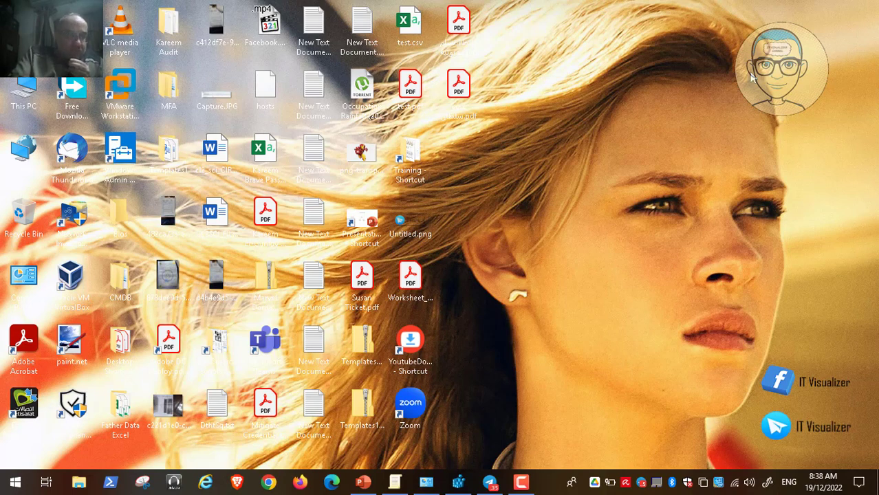
{"action": "left_click", "coordinate": [15, 482]}
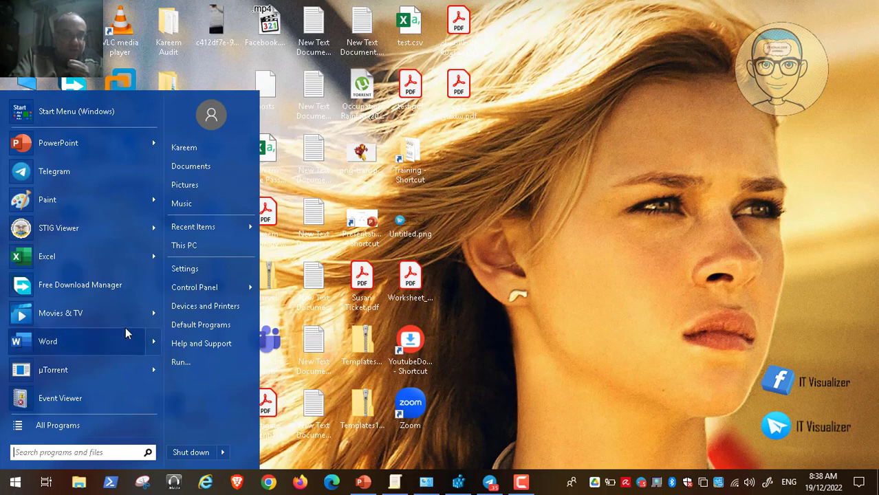
{"action": "left_click", "coordinate": [71, 234]}
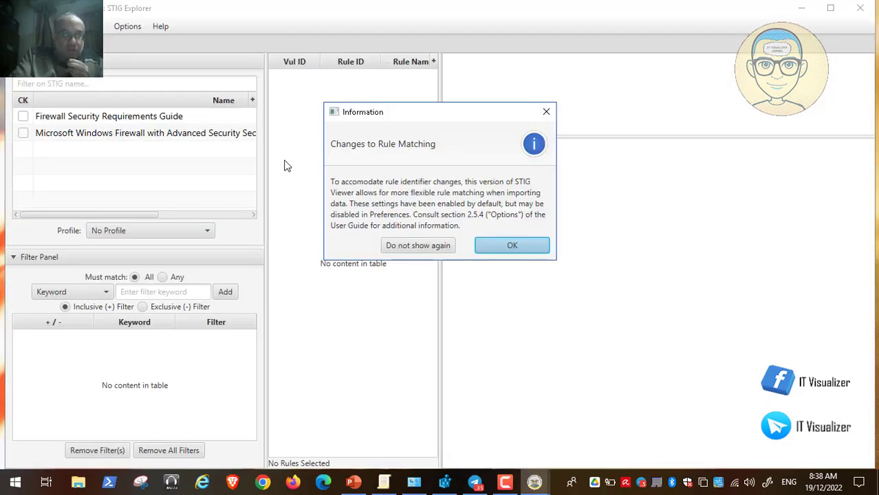
{"action": "key", "text": "Return"}
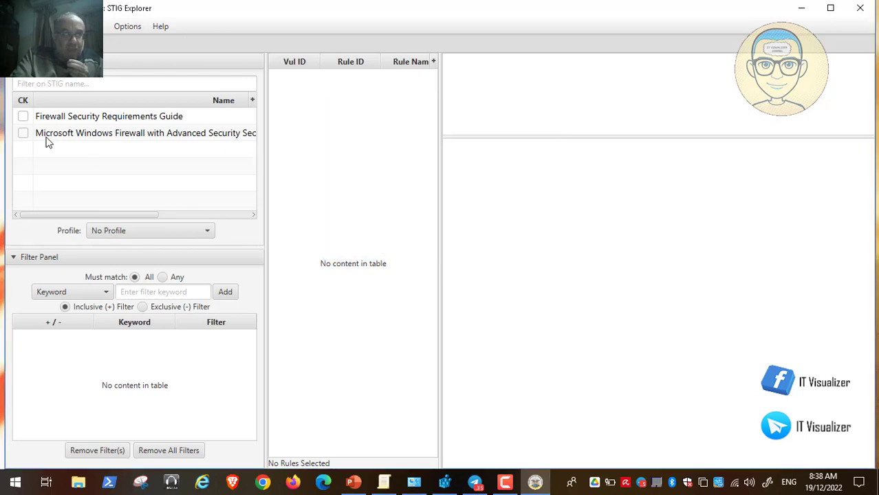
{"action": "left_click", "coordinate": [23, 134]}
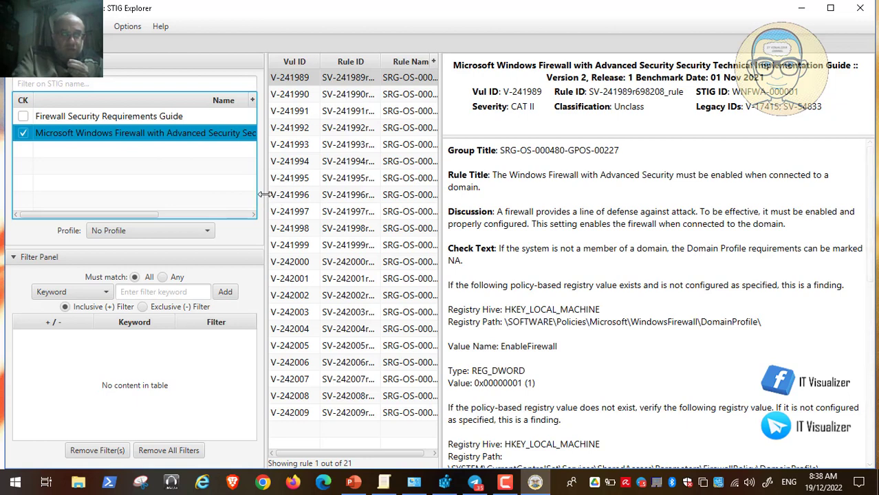
{"action": "left_click_drag", "start_coordinate": [263, 195], "coordinate": [202, 199]}
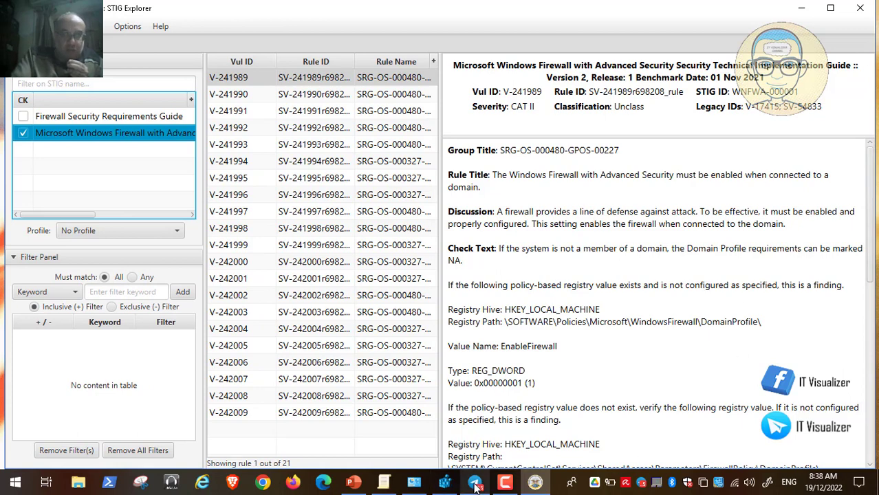
Check the on/off settings for private and public networks in Windows Defender Firewall, cancel without changes and close the window.
{"action": "mouse_move", "coordinate": [414, 483]}
{"action": "left_click", "coordinate": [405, 423]}
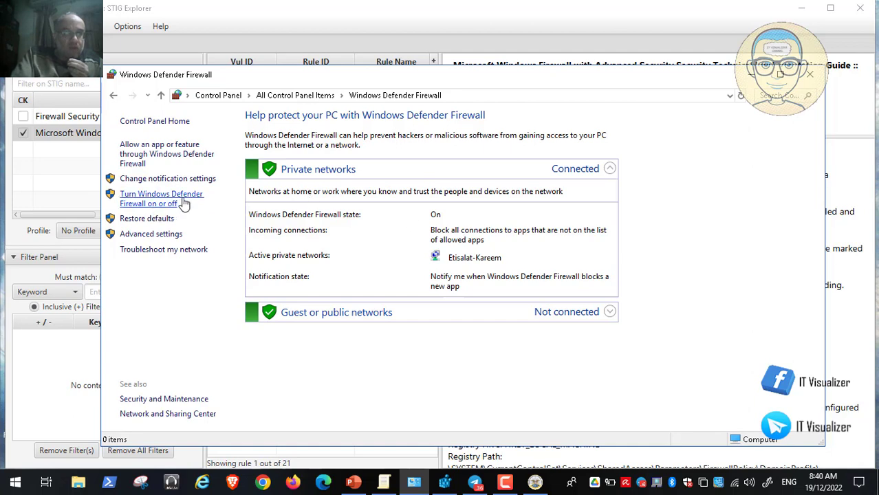
{"action": "left_click", "coordinate": [156, 204]}
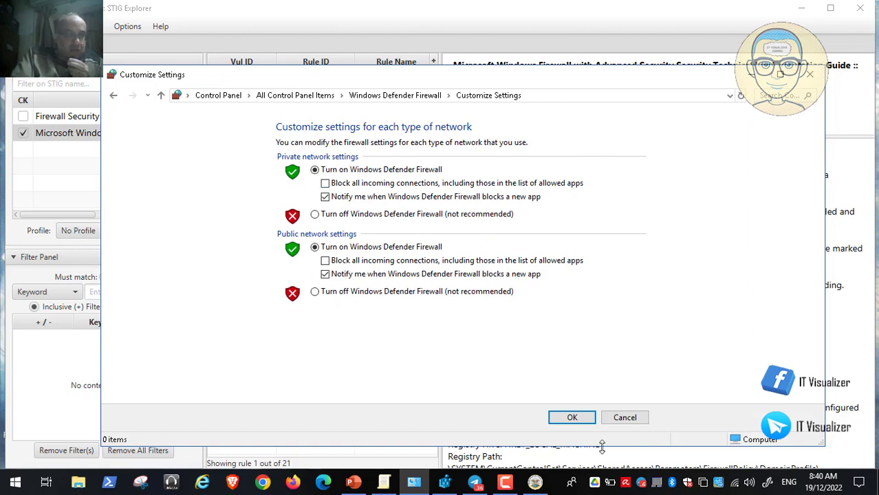
{"action": "left_click", "coordinate": [625, 418]}
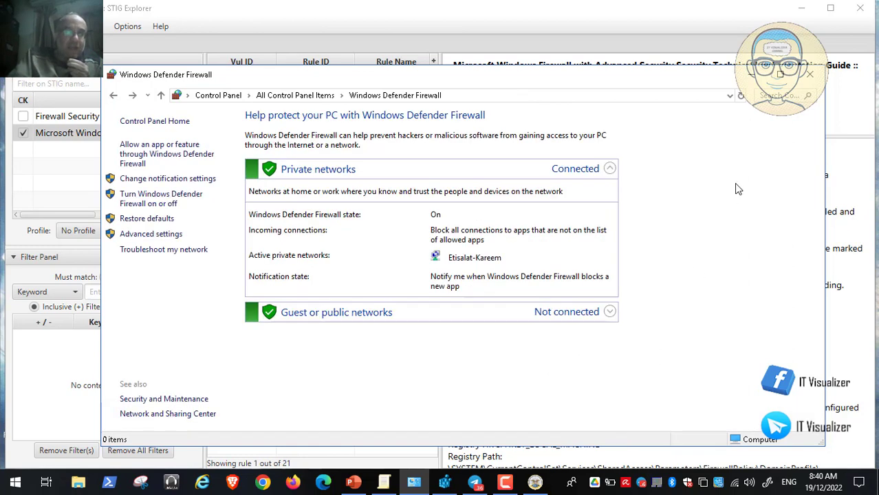
{"action": "left_click", "coordinate": [812, 80]}
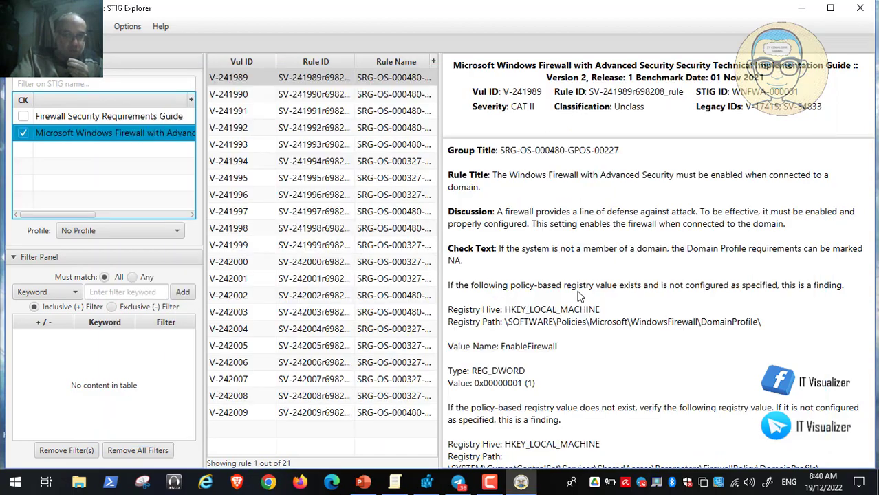
Switch to the Local Group Policy Editor, maximize it and open the Windows Defender Firewall properties.
{"action": "left_click", "coordinate": [397, 483]}
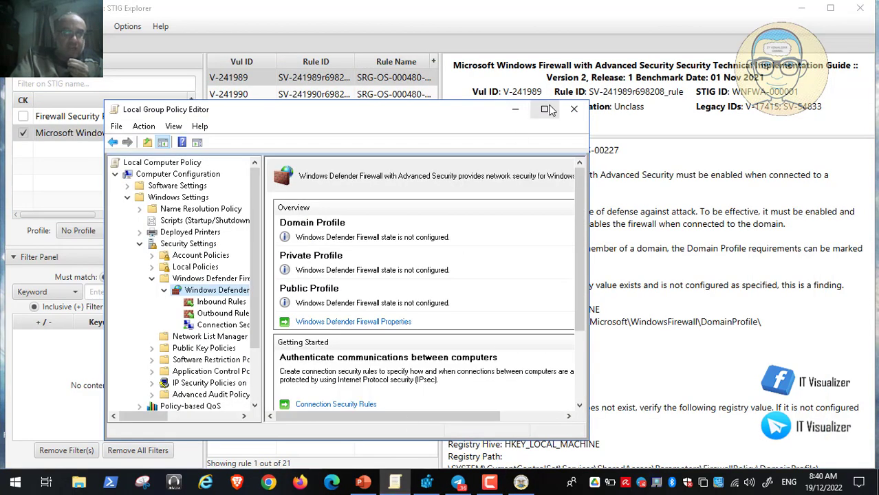
{"action": "left_click", "coordinate": [544, 109]}
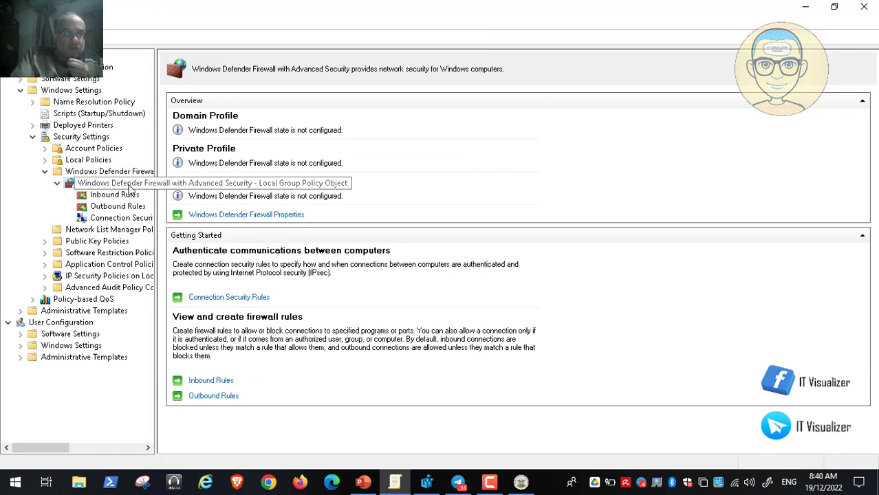
{"action": "left_click", "coordinate": [249, 216]}
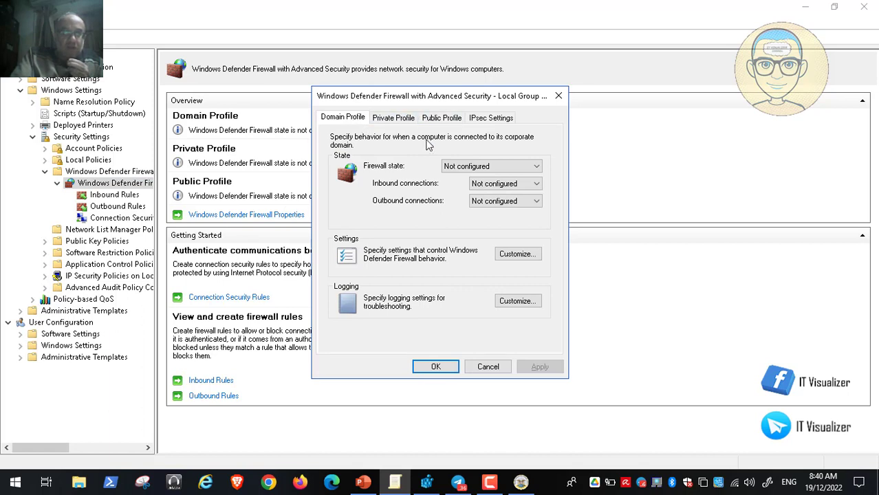
Examine the available firewall state options for the Domain, Private and Public profiles.
{"action": "left_click", "coordinate": [472, 169]}
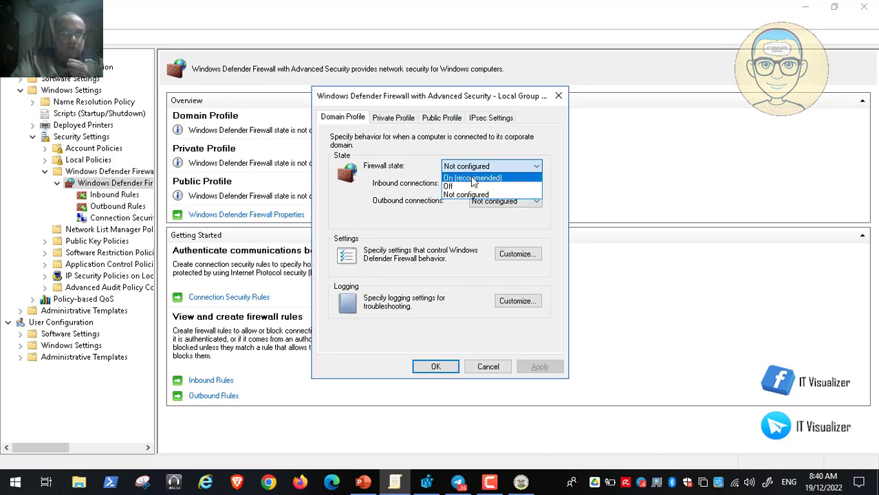
{"action": "left_click", "coordinate": [468, 166]}
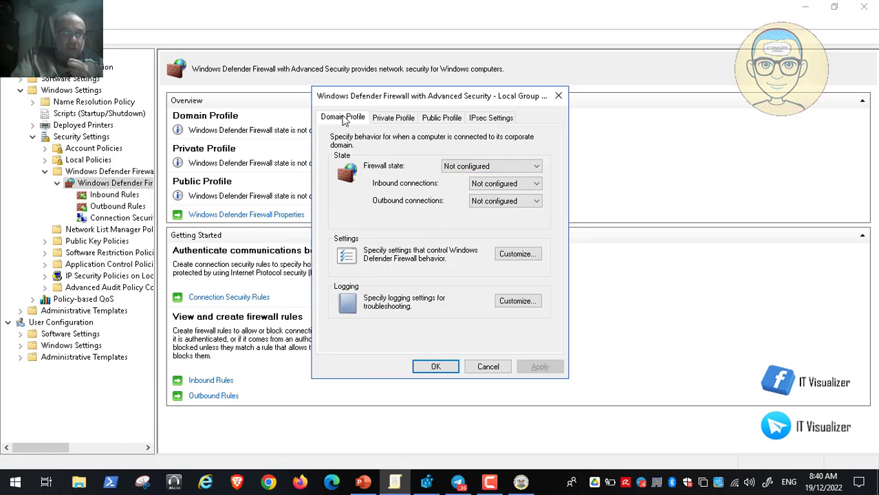
{"action": "left_click", "coordinate": [406, 118]}
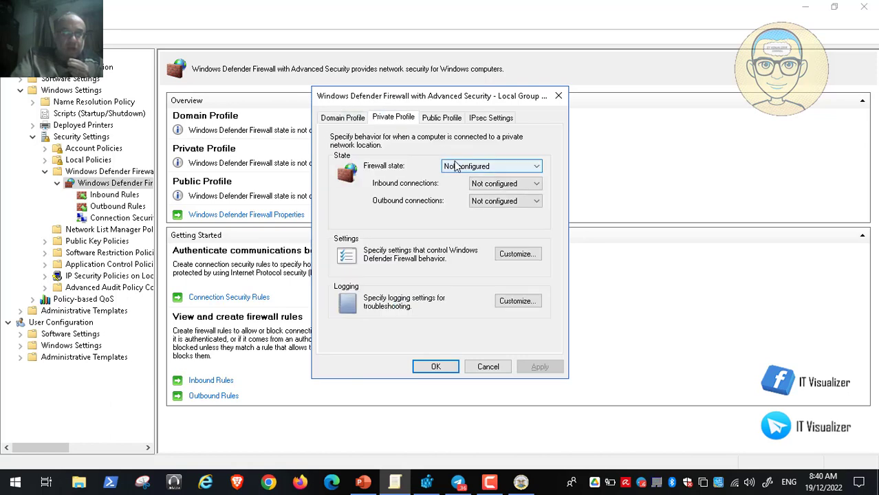
{"action": "left_click", "coordinate": [450, 166]}
{"action": "left_click", "coordinate": [439, 121]}
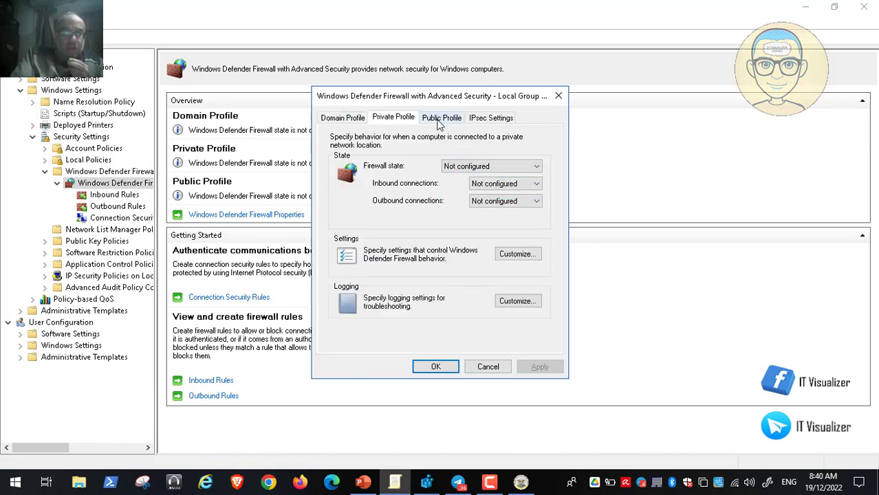
{"action": "left_click", "coordinate": [439, 121]}
{"action": "left_click", "coordinate": [465, 167]}
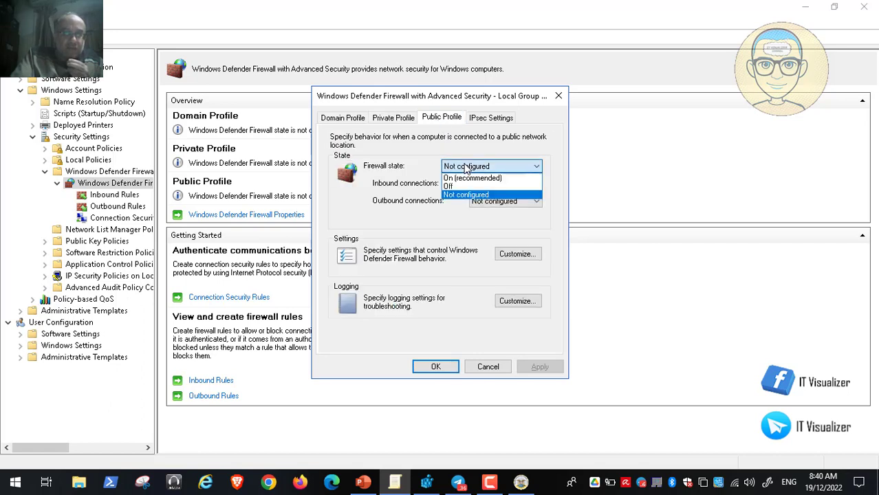
{"action": "left_click", "coordinate": [467, 169]}
Compare the Domain, Private and Public profile descriptions and settings, going through the three profiles twice.
{"action": "left_click", "coordinate": [352, 120]}
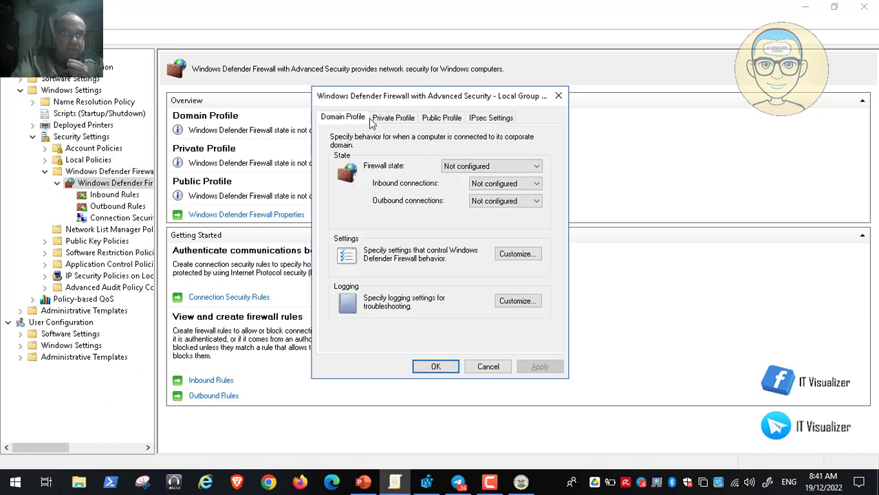
{"action": "left_click", "coordinate": [389, 121]}
{"action": "left_click", "coordinate": [438, 120]}
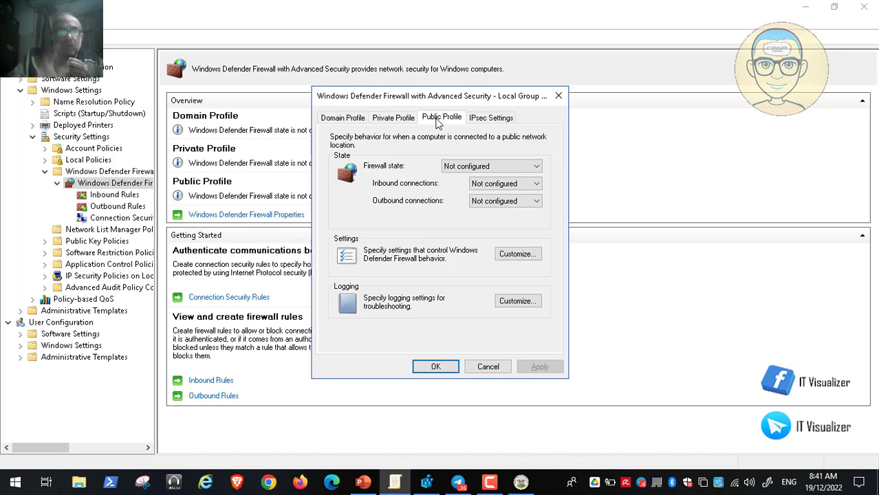
{"action": "left_click", "coordinate": [352, 121]}
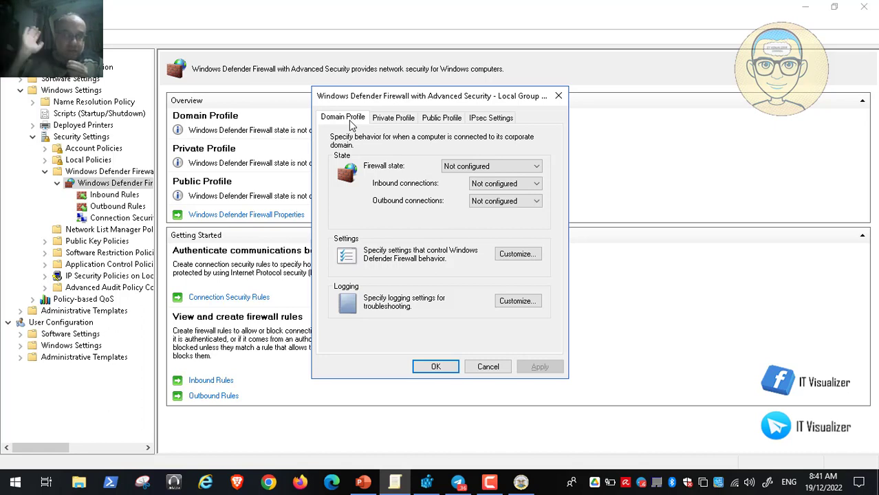
{"action": "left_click", "coordinate": [391, 120]}
{"action": "left_click", "coordinate": [450, 120]}
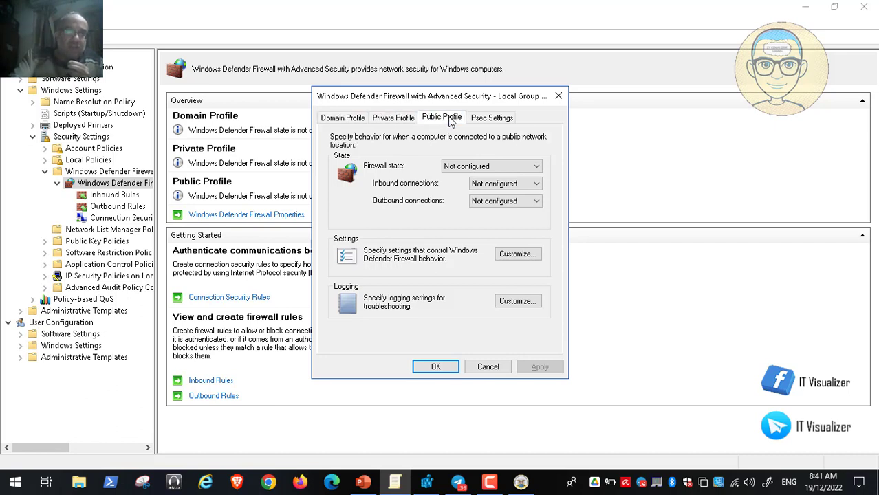
Examine the Domain profile's inbound connection options, review the Private and Public profiles, and cancel the firewall properties.
{"action": "left_click", "coordinate": [357, 121]}
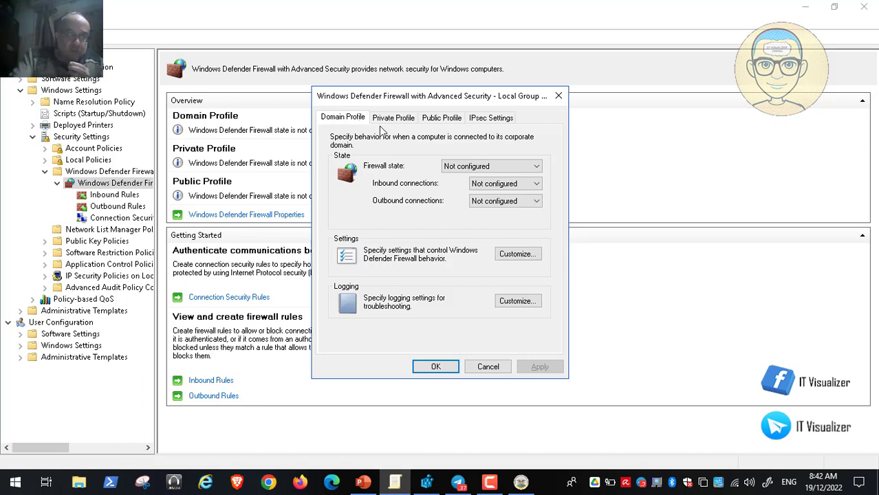
{"action": "left_click", "coordinate": [499, 185]}
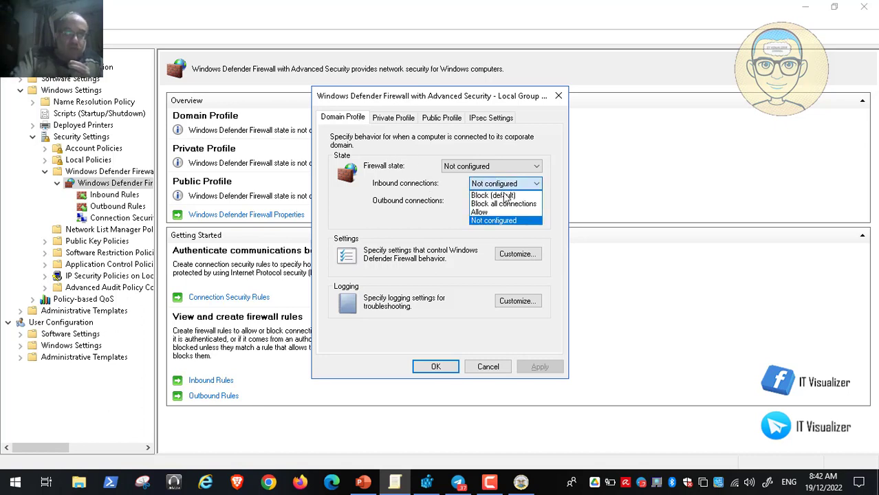
{"action": "left_click", "coordinate": [458, 195]}
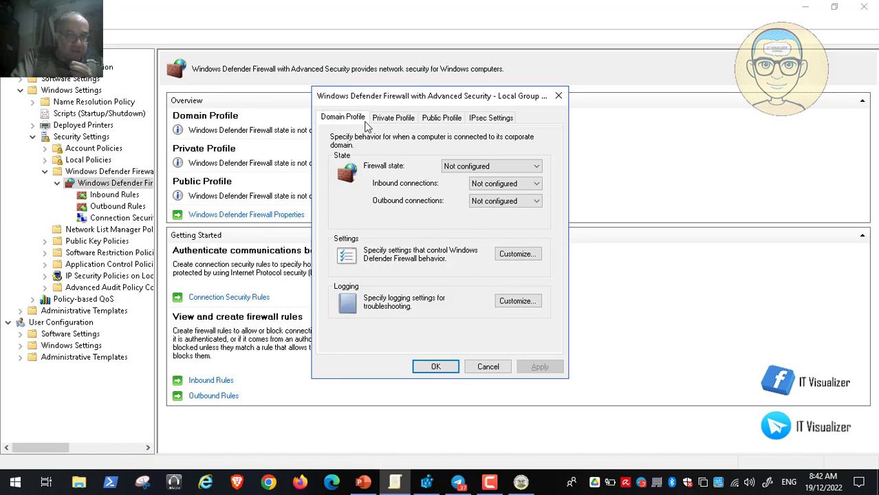
{"action": "left_click", "coordinate": [402, 121]}
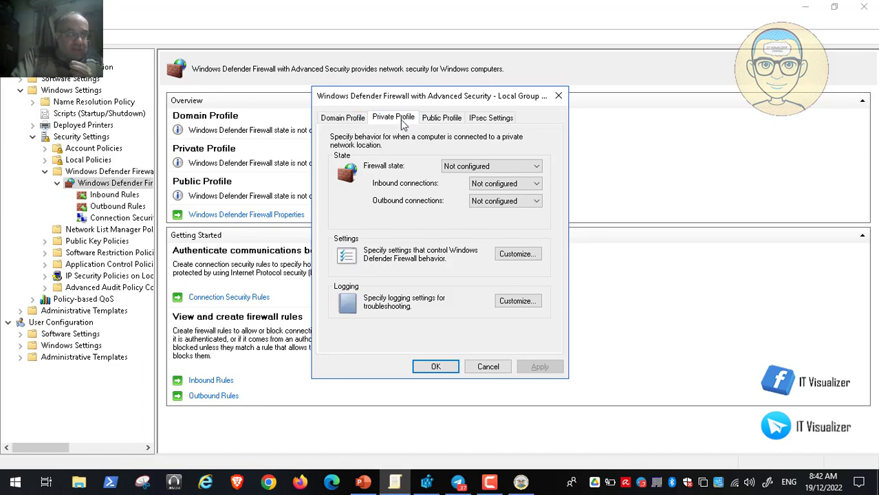
{"action": "left_click", "coordinate": [442, 119]}
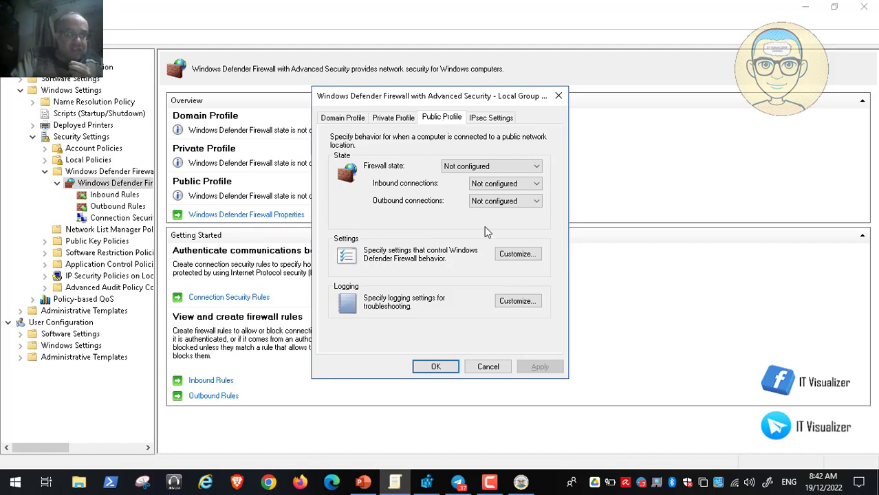
{"action": "left_click", "coordinate": [490, 367]}
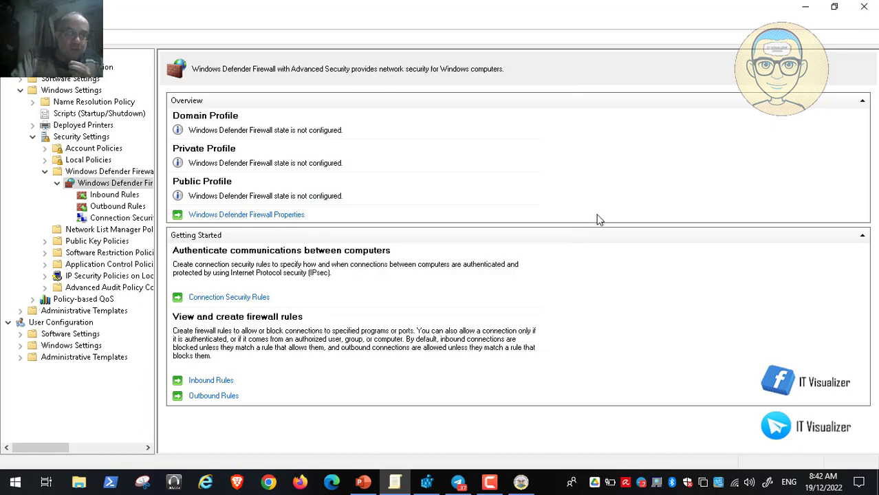
Minimize the open windows, switch to CIS HandOut.pptx in PowerPoint and show slide 189 with the Windows Firewall inbound rules.
{"action": "left_click", "coordinate": [802, 7]}
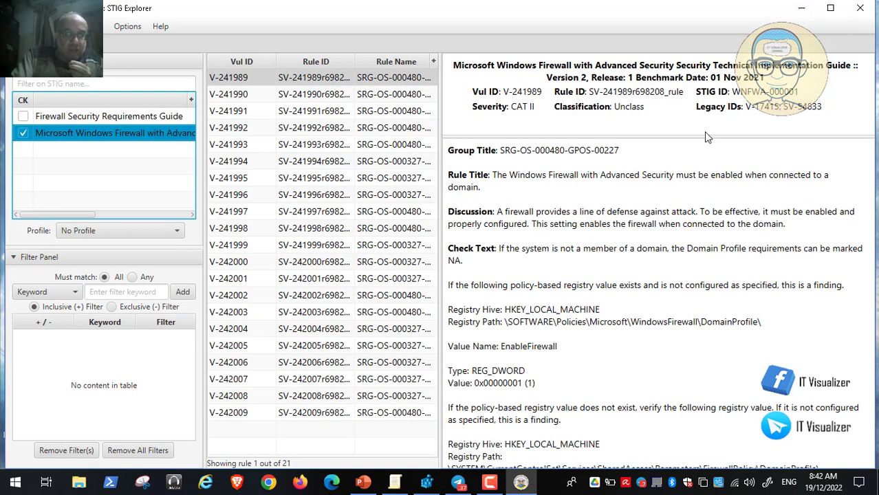
{"action": "left_click", "coordinate": [801, 9]}
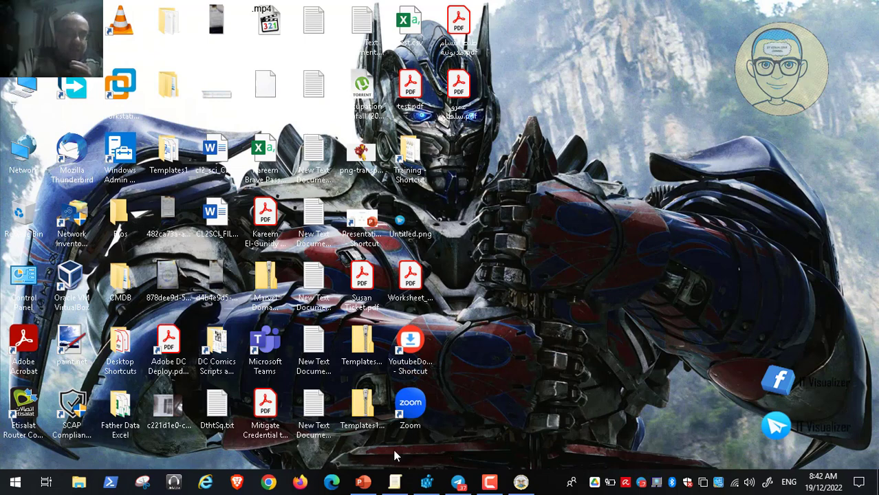
{"action": "left_click", "coordinate": [362, 483]}
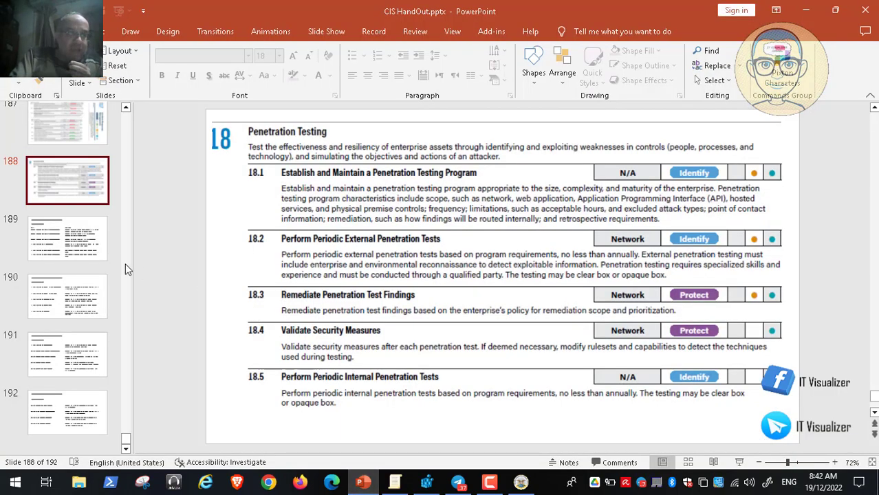
{"action": "left_click", "coordinate": [89, 252]}
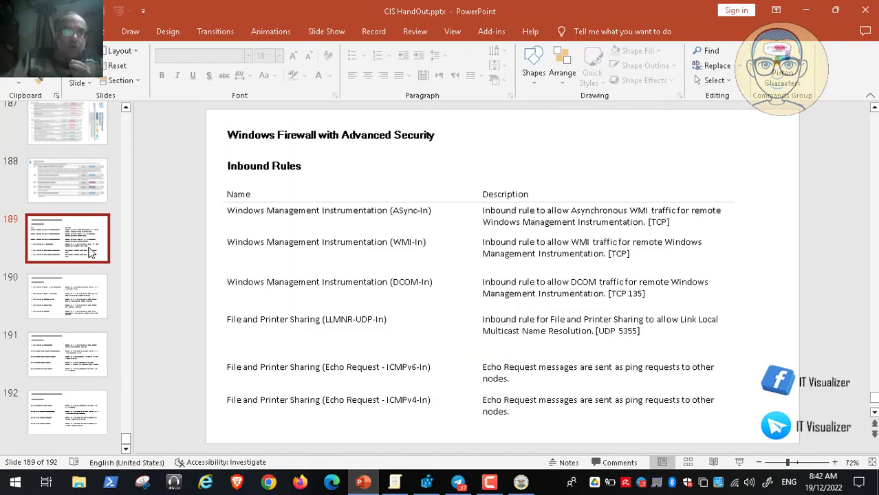